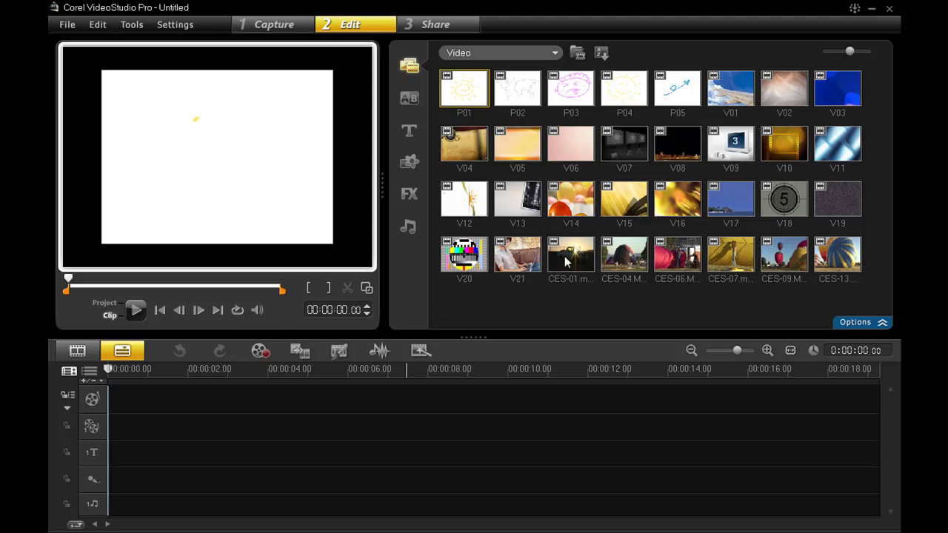
# - Put CES-01 on the video track and CES-04 on the overlay track, then enable Apply Overlay Options
pyautogui.moveTo(567, 260); pyautogui.dragTo(198, 398)
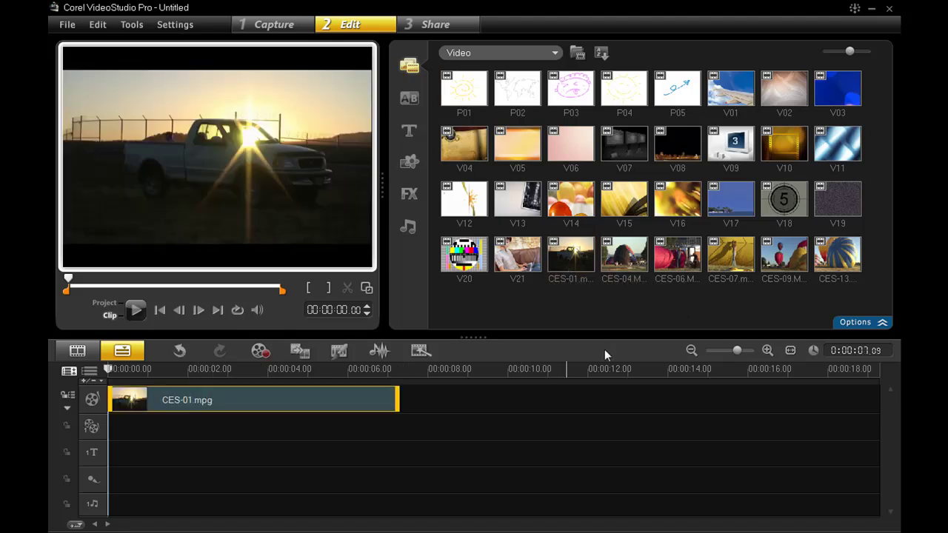
pyautogui.moveTo(623, 266); pyautogui.dragTo(135, 438)
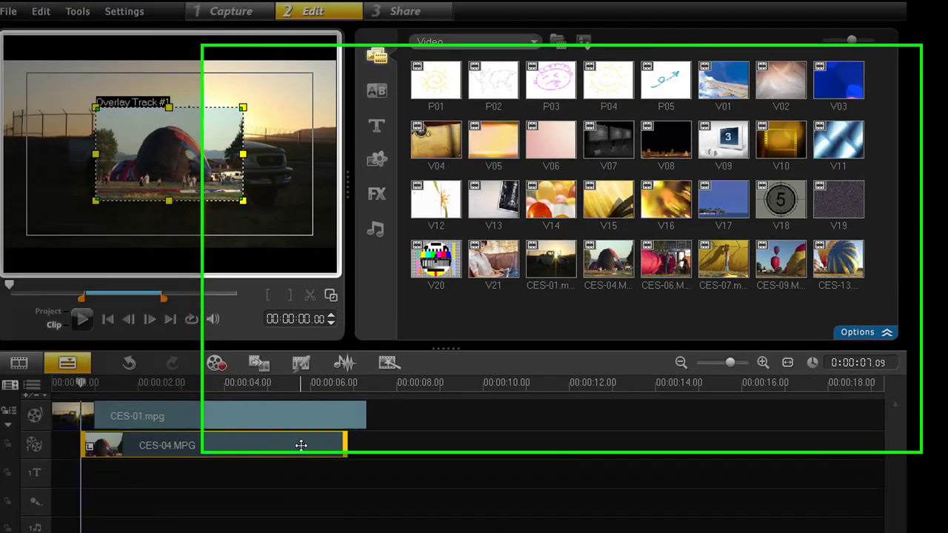
pyautogui.doubleClick(301, 445)
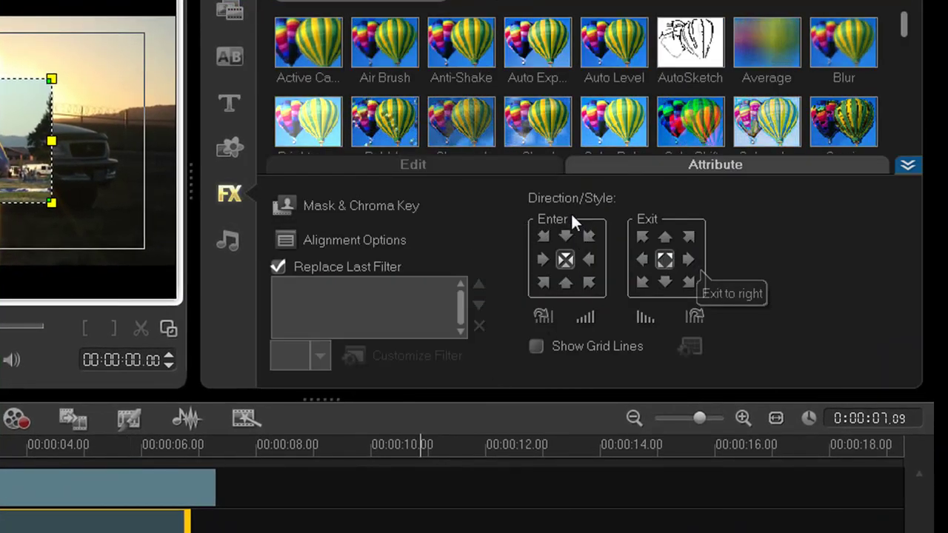
pyautogui.click(322, 204)
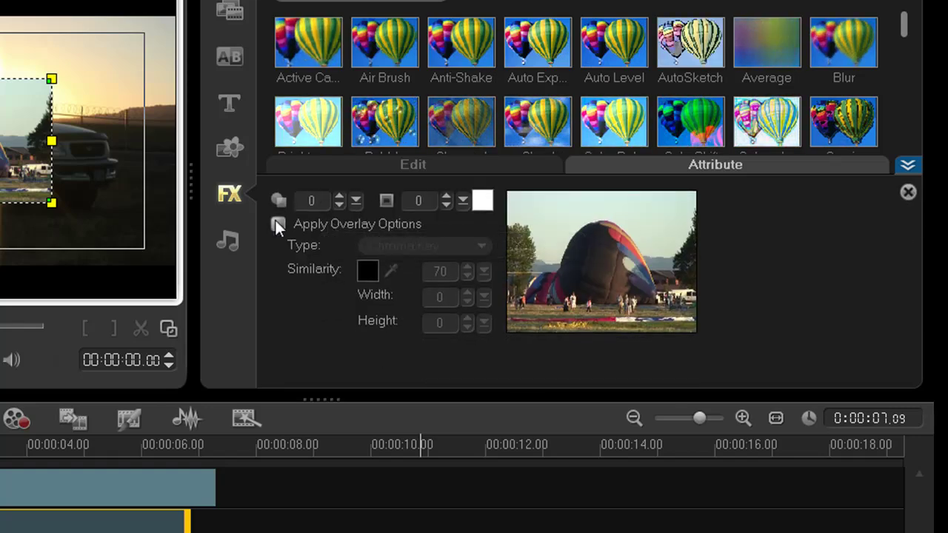
pyautogui.click(277, 223)
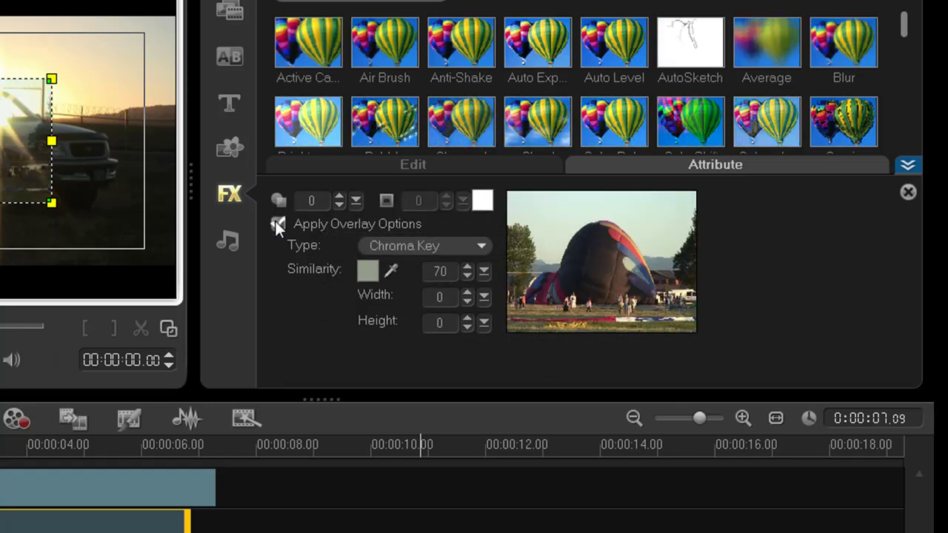
pyautogui.click(484, 244)
# - Set the overlay type to Mask Frame and preview the film-strip, bubbles, splash and flower masks
pyautogui.click(480, 280)
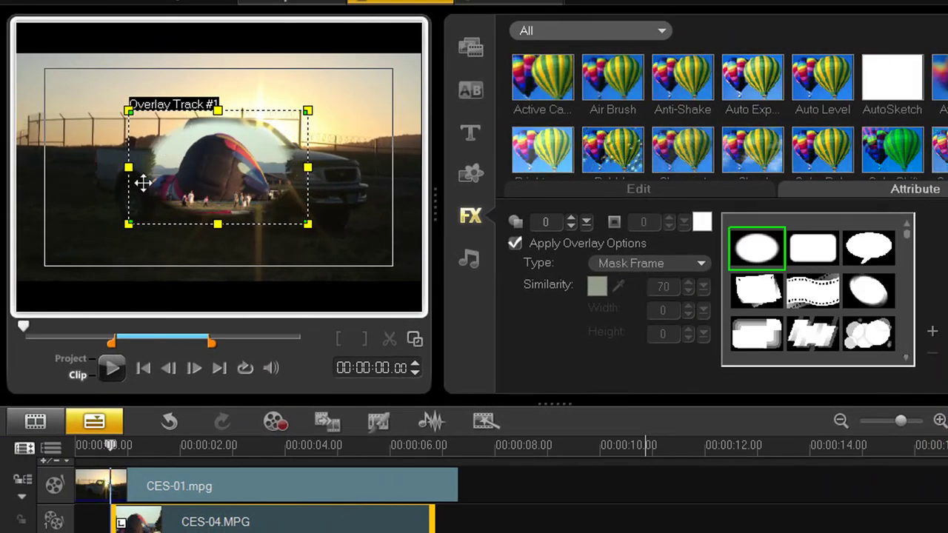
pyautogui.click(812, 296)
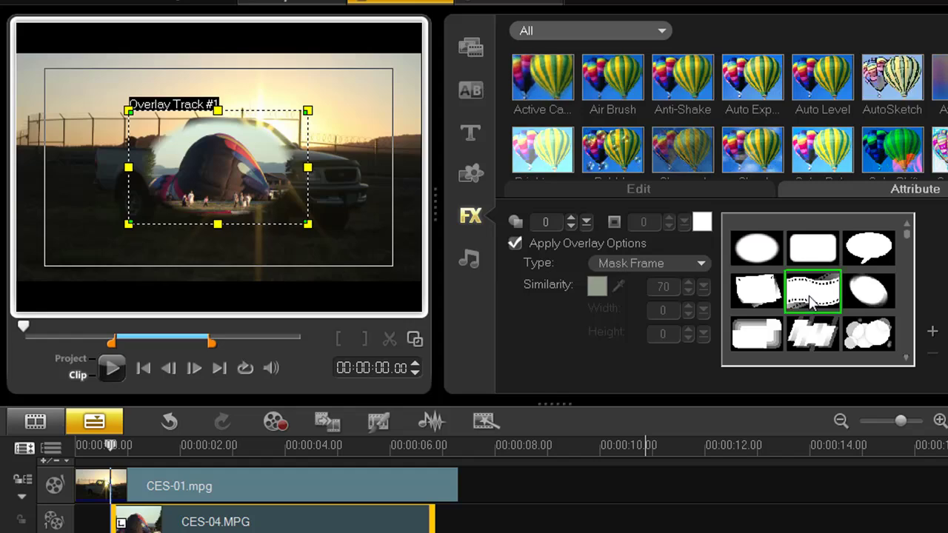
pyautogui.click(868, 333)
pyautogui.scroll(-1, 845, 330)
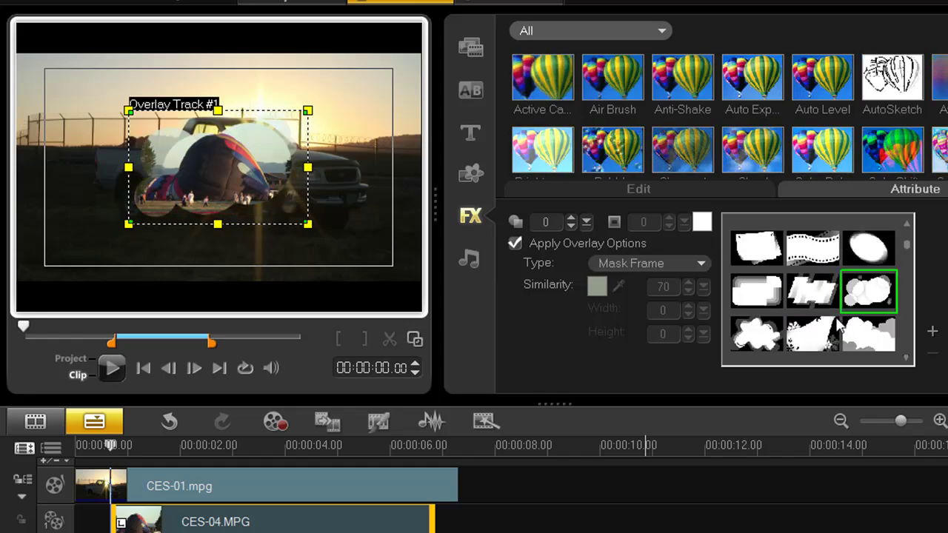
pyautogui.click(817, 344)
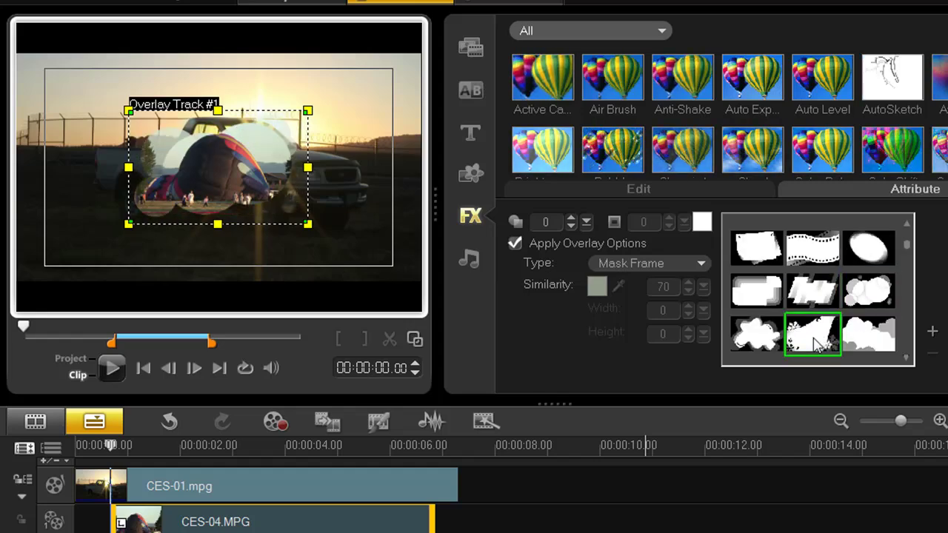
pyautogui.scroll(-1, 817, 344)
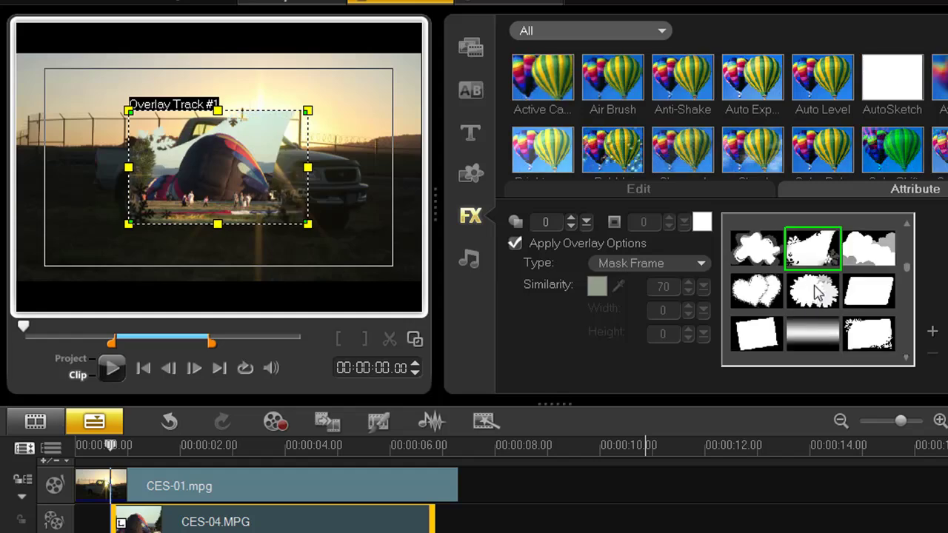
pyautogui.click(817, 291)
# - Preview the oval, film-strip border and goggle masks, ending with the checkered mask applied
pyautogui.scroll(-1, 817, 291)
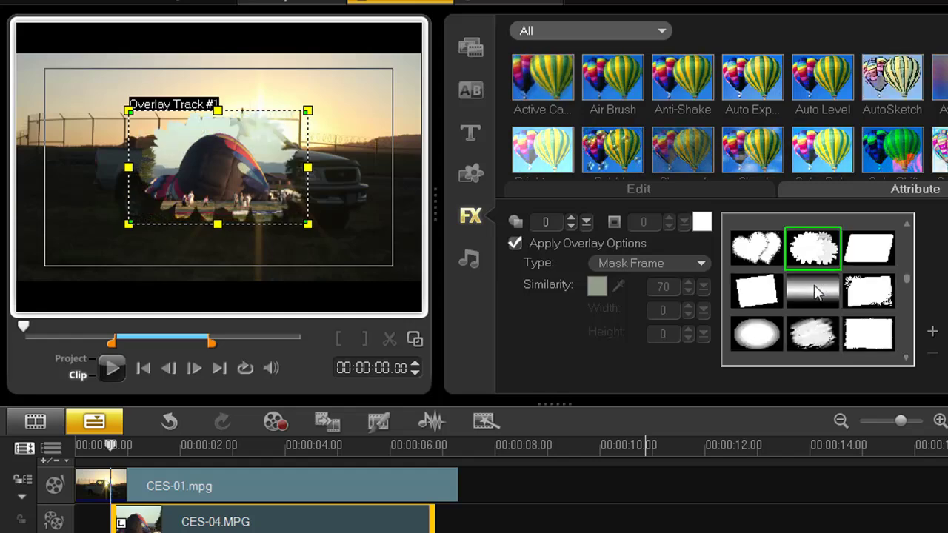
pyautogui.click(763, 337)
pyautogui.scroll(-2, 763, 345)
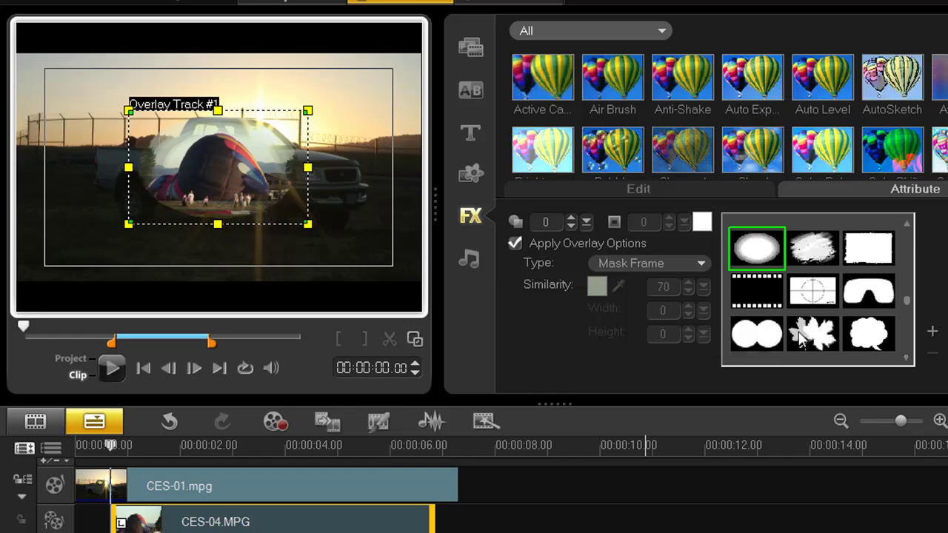
pyautogui.click(770, 296)
pyautogui.scroll(-1, 769, 296)
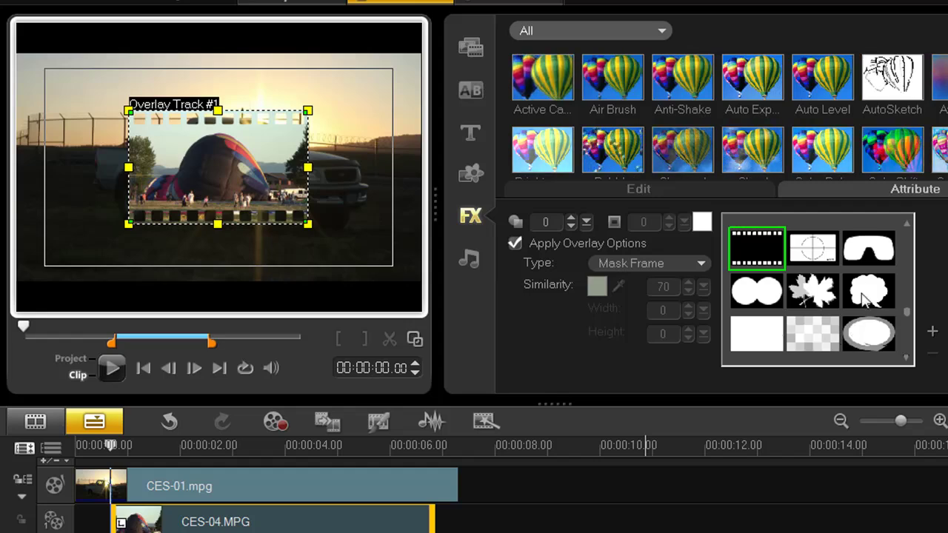
pyautogui.click(871, 259)
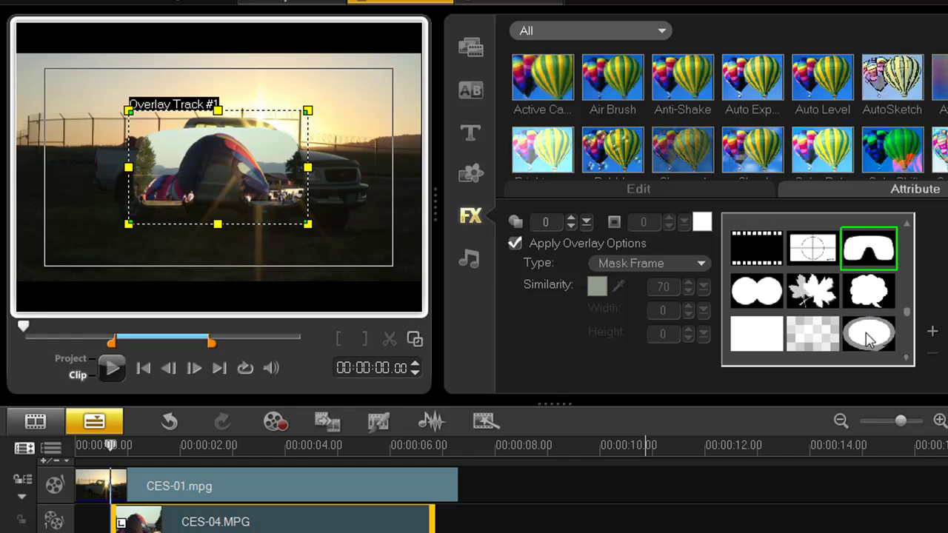
pyautogui.click(828, 339)
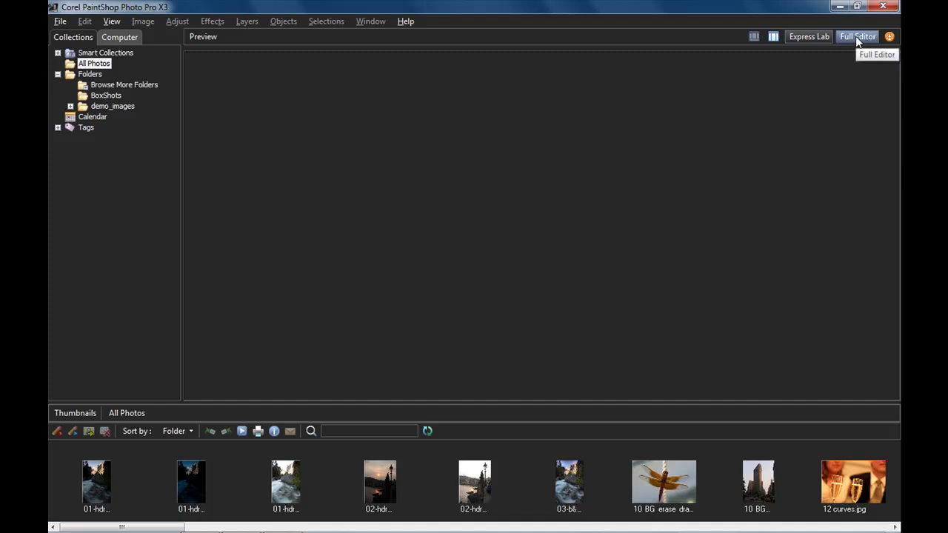
# - In the full Edit workspace, create a new 800 × 600 raster image with a black background
pyautogui.click(857, 39)
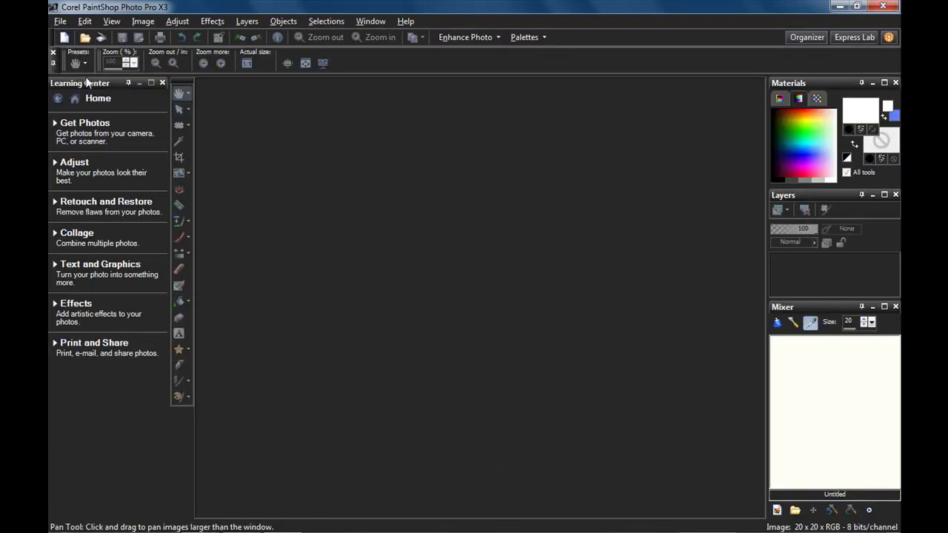
pyautogui.click(63, 22)
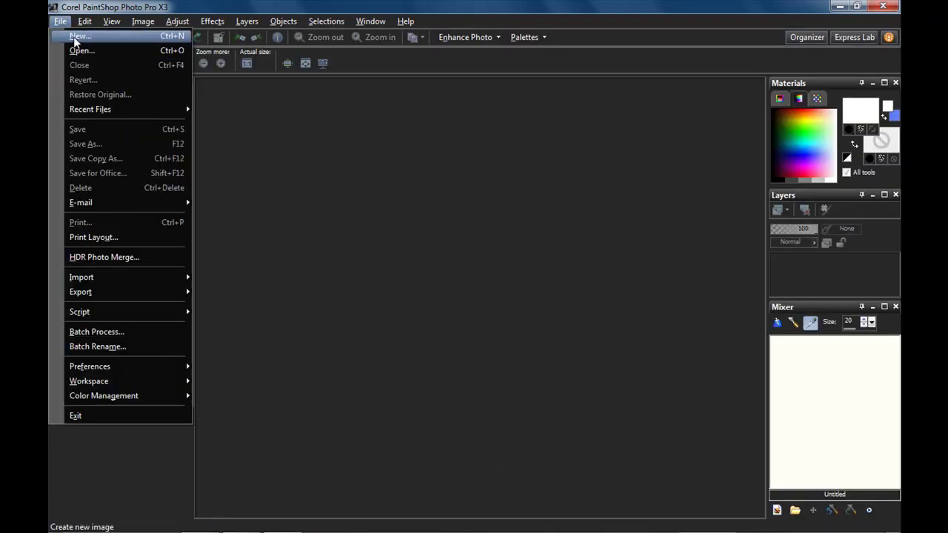
pyautogui.click(80, 35)
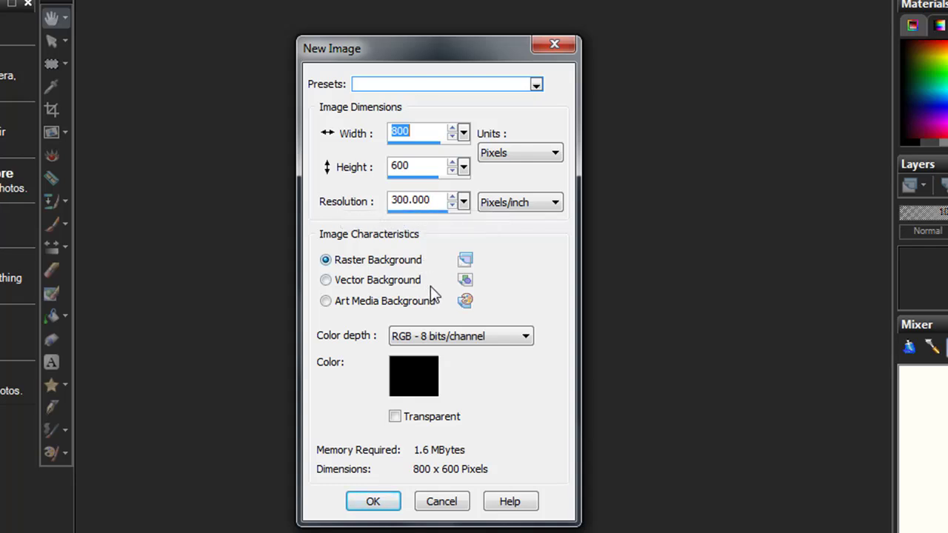
pyautogui.click(430, 370)
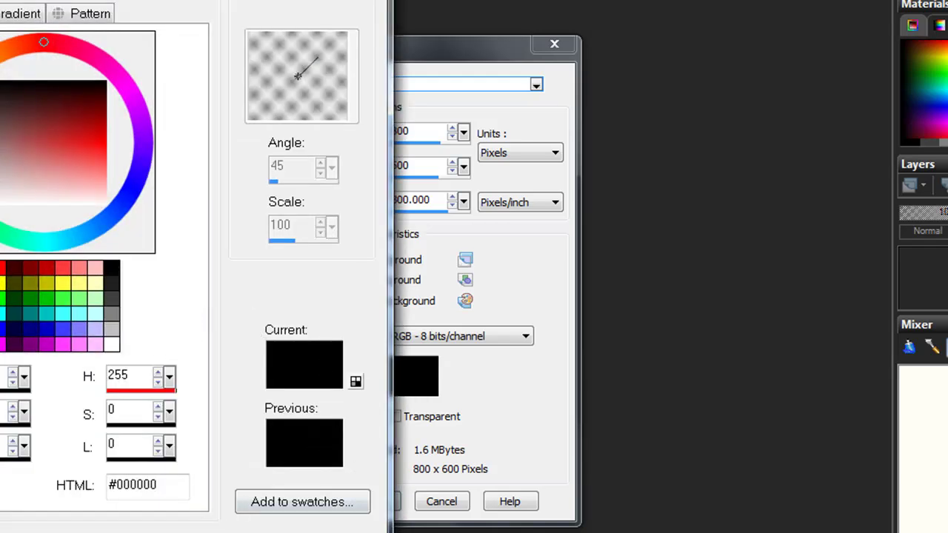
pyautogui.click(222, 529)
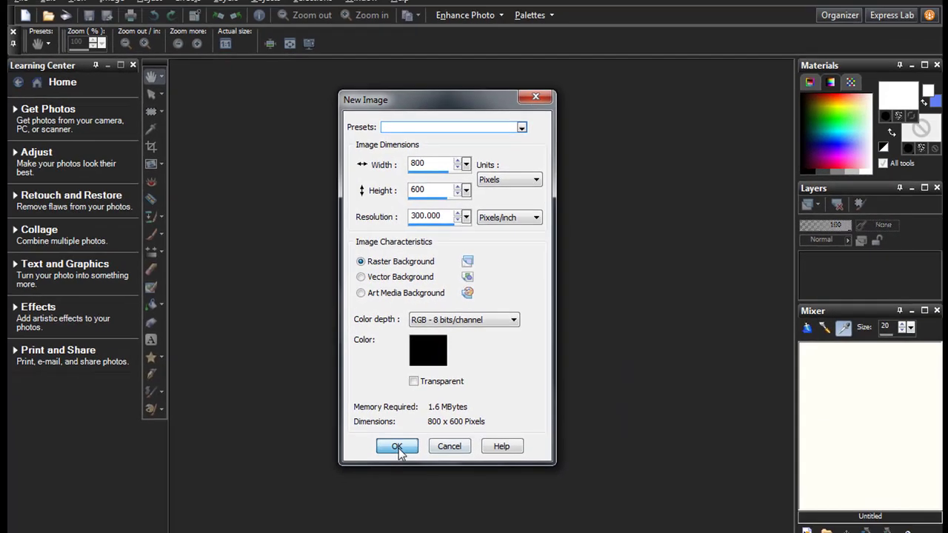
pyautogui.click(381, 501)
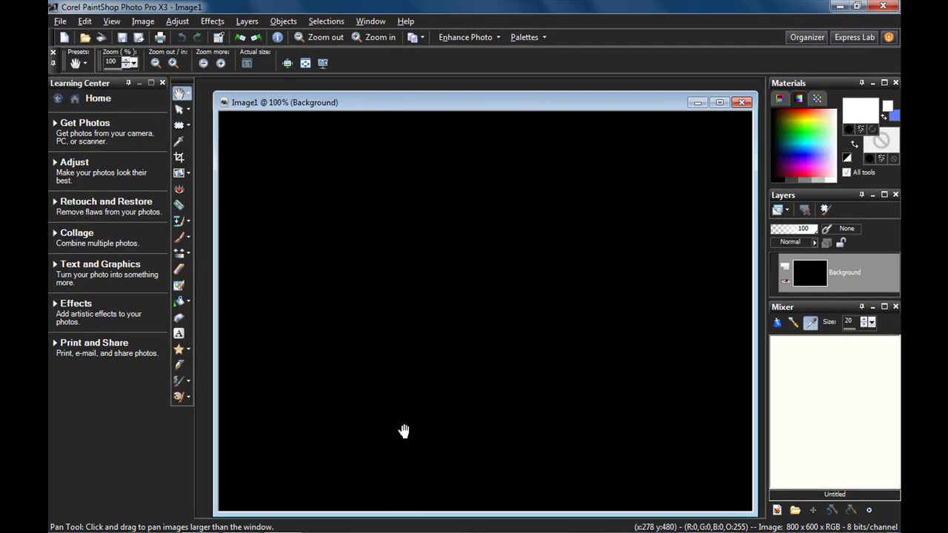
# - Maximize the image, draw a stellated symmetric star, and drag its handles until it nearly fills the canvas
pyautogui.click(720, 102)
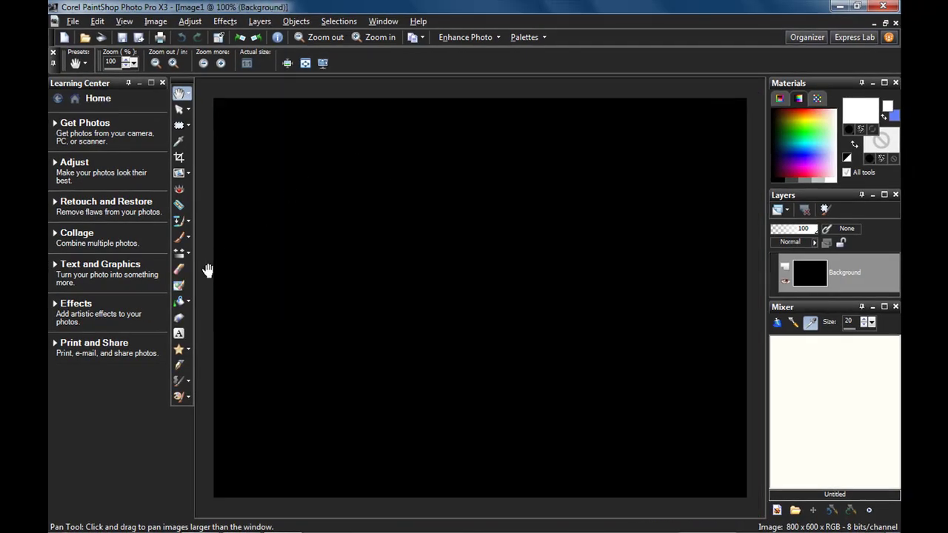
pyautogui.click(189, 350)
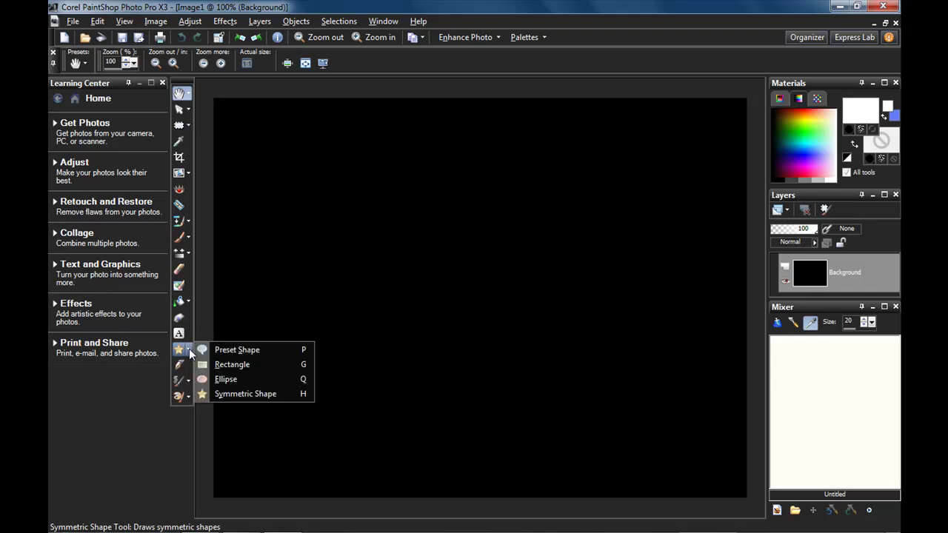
pyautogui.click(208, 396)
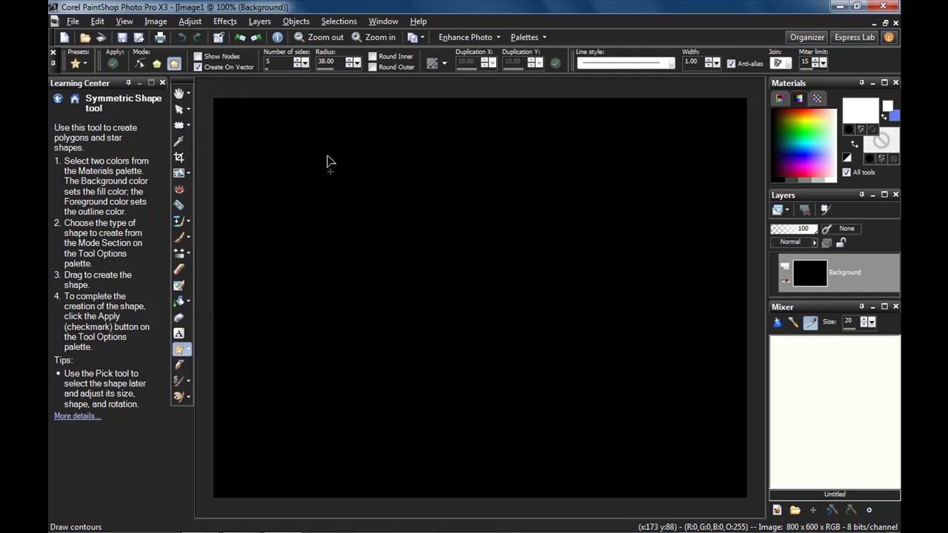
pyautogui.moveTo(329, 160); pyautogui.dragTo(628, 386)
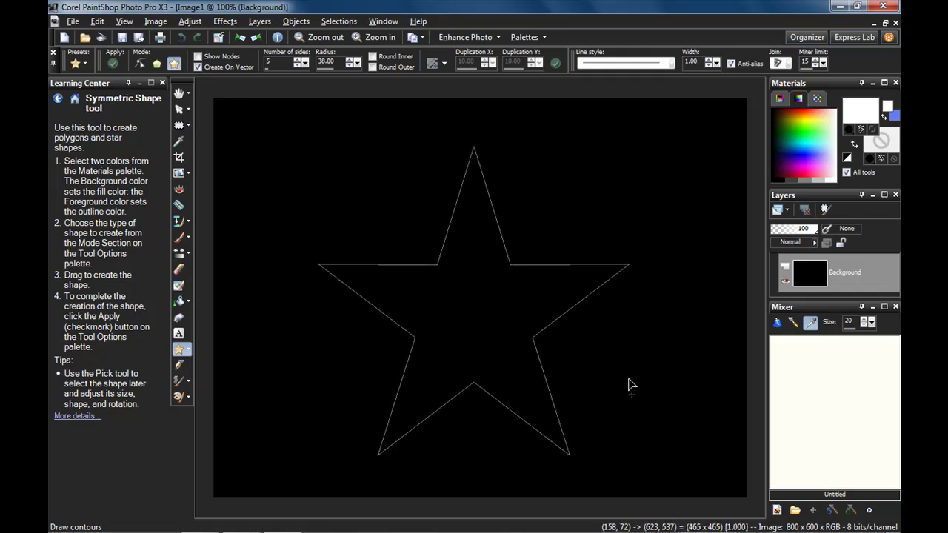
pyautogui.click(181, 109)
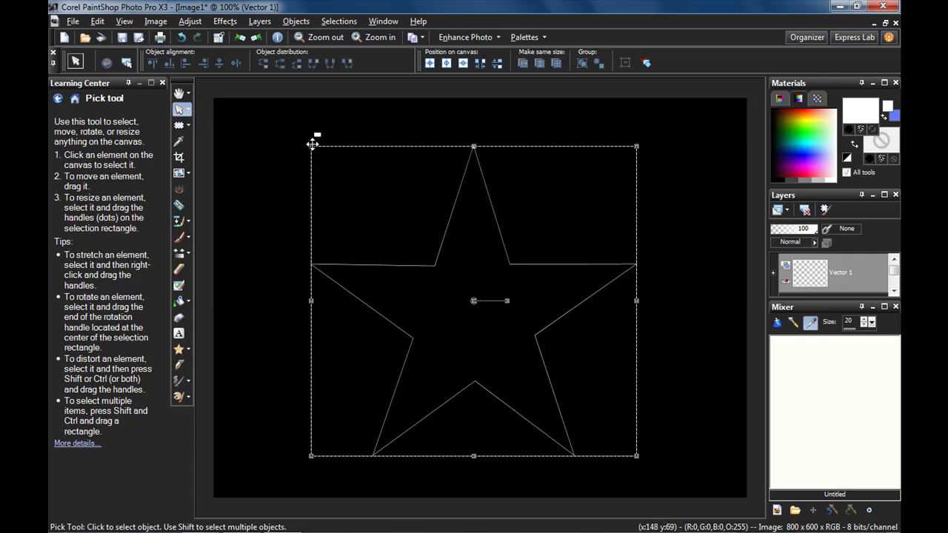
pyautogui.moveTo(311, 147); pyautogui.dragTo(269, 105)
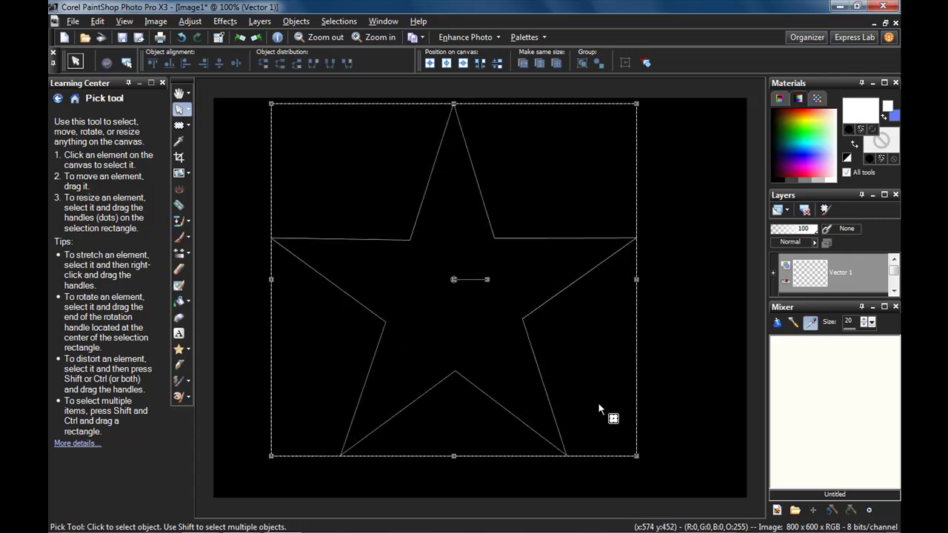
pyautogui.moveTo(639, 455); pyautogui.dragTo(675, 483)
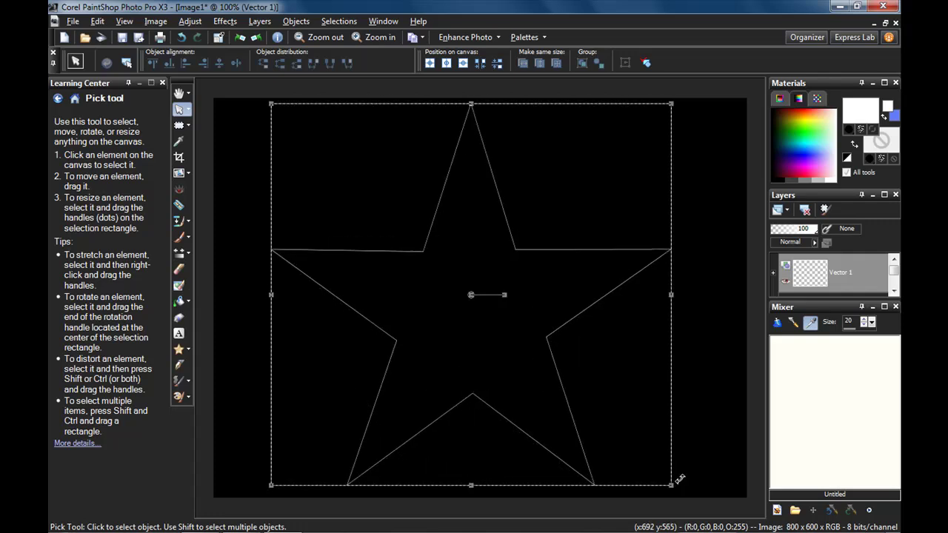
# - Confirm the foreground colour is white and flood-fill the star's interior with white
pyautogui.click(862, 111)
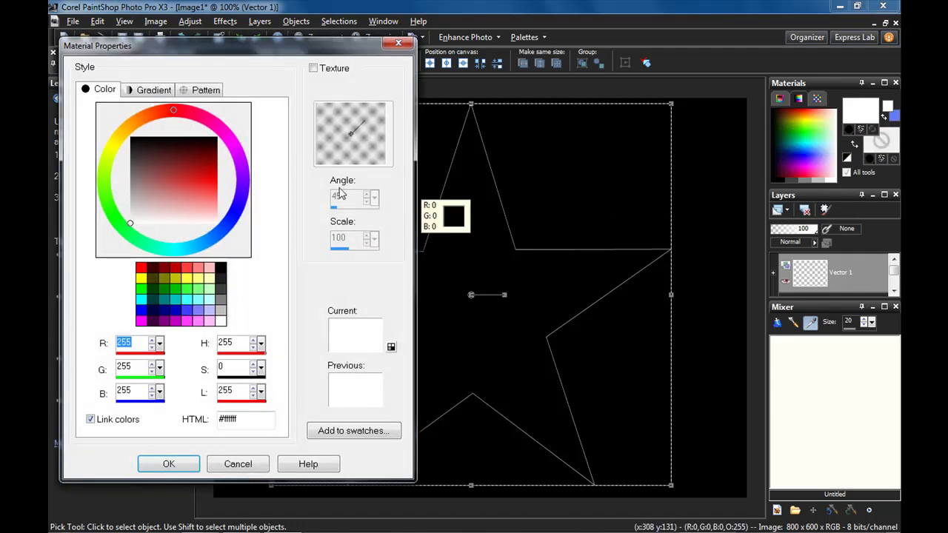
pyautogui.click(220, 467)
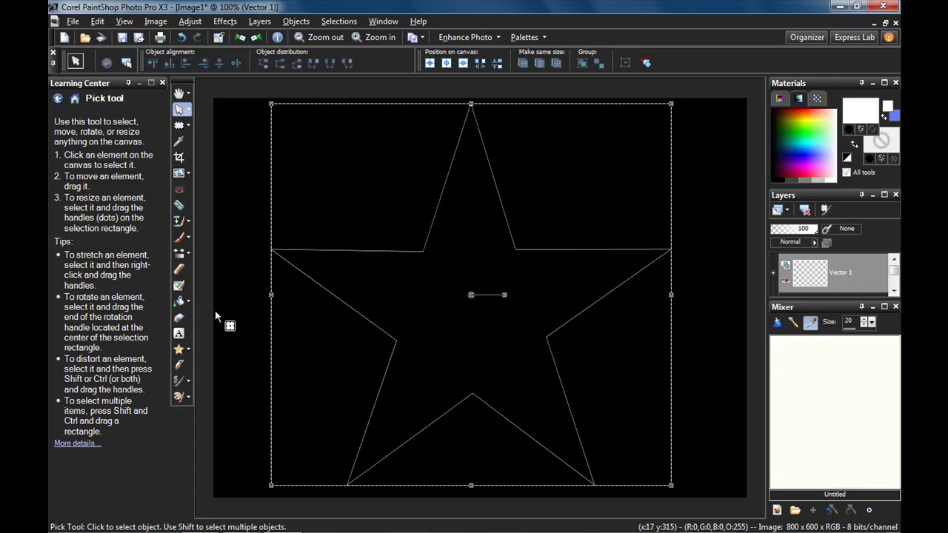
pyautogui.click(179, 303)
pyautogui.click(478, 312)
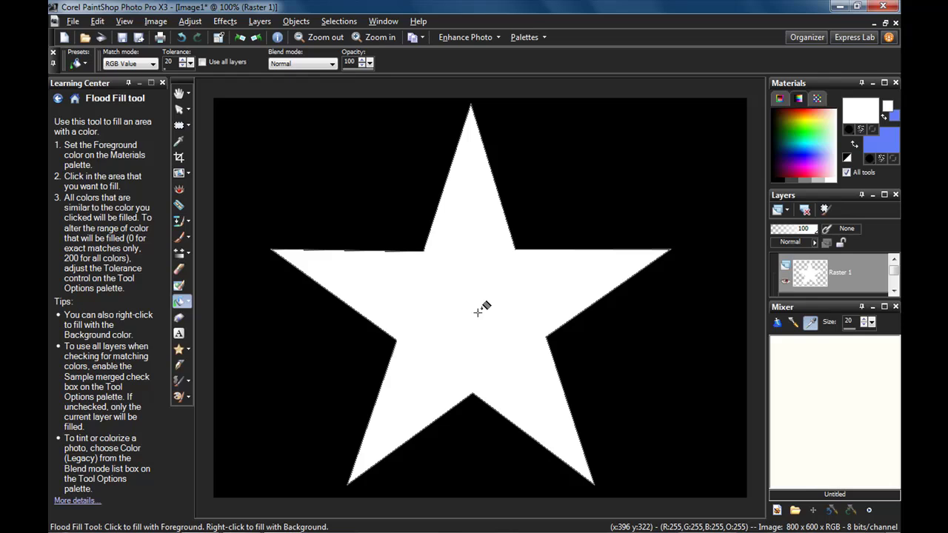
# - Save the star image to the Desktop as Star.bmp, saved as a merged image
pyautogui.click(73, 21)
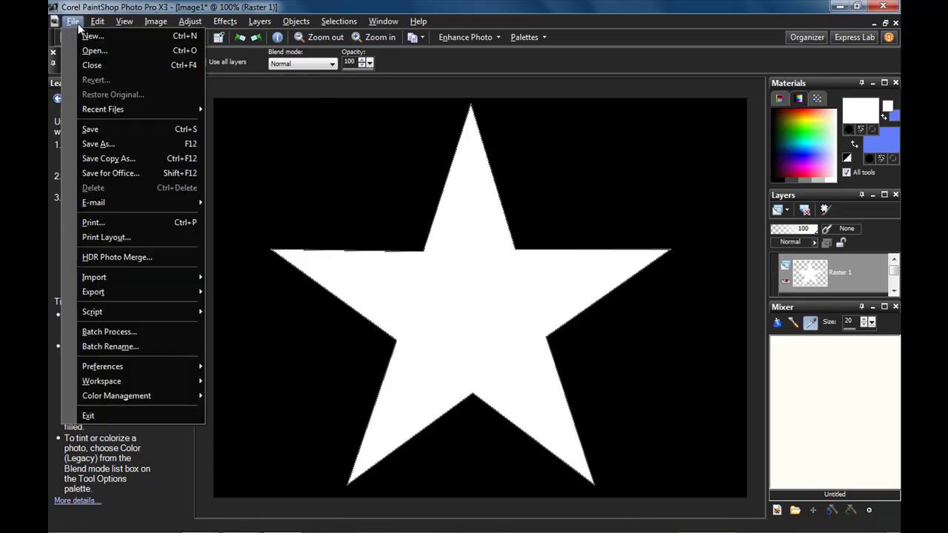
pyautogui.click(90, 129)
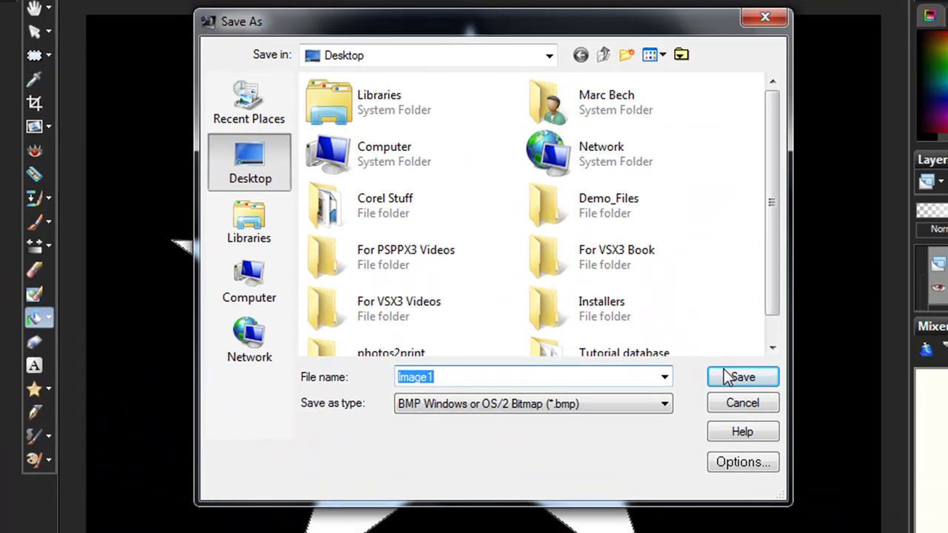
pyautogui.click(664, 405)
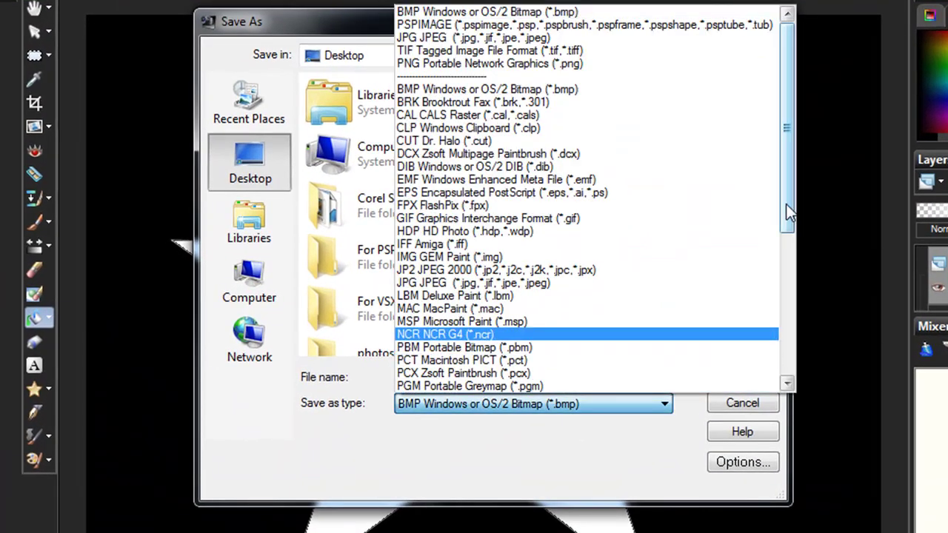
pyautogui.click(566, 89)
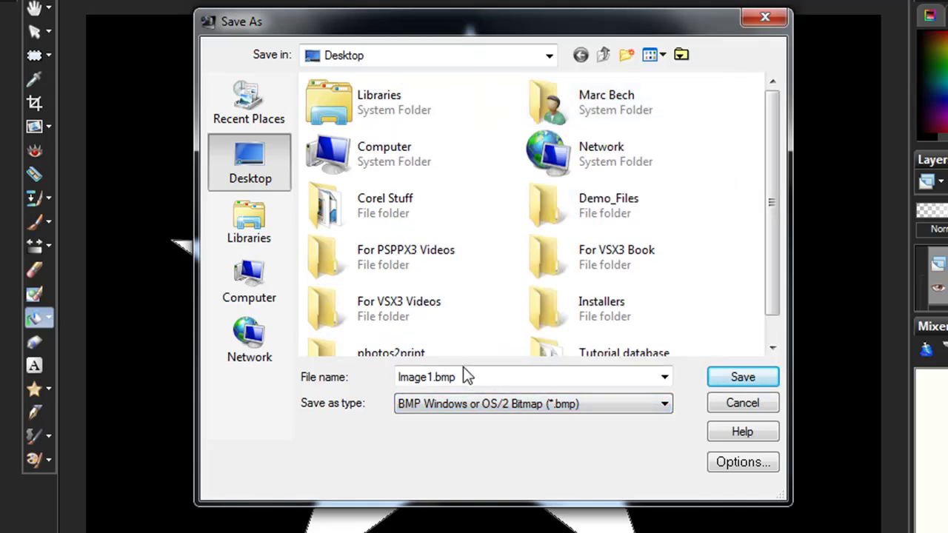
pyautogui.doubleClick(432, 377)
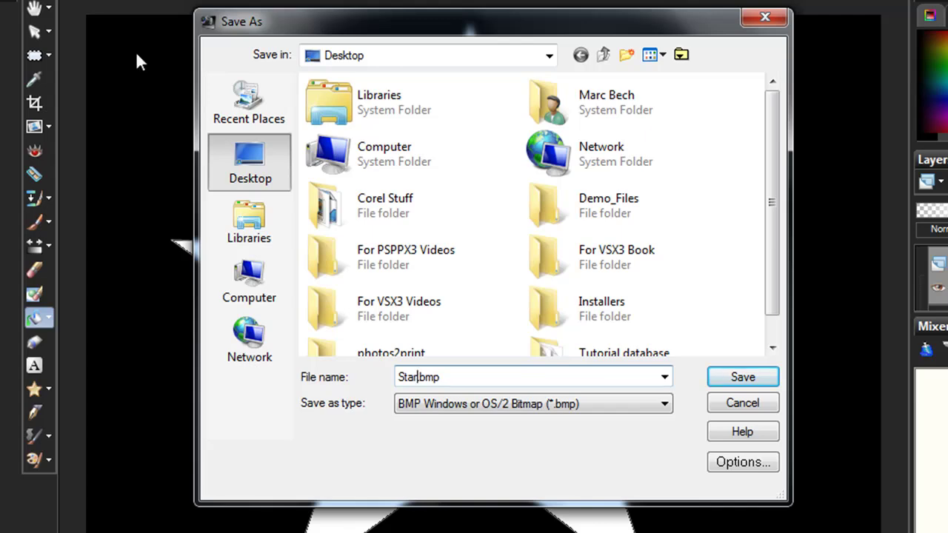
pyautogui.click(743, 378)
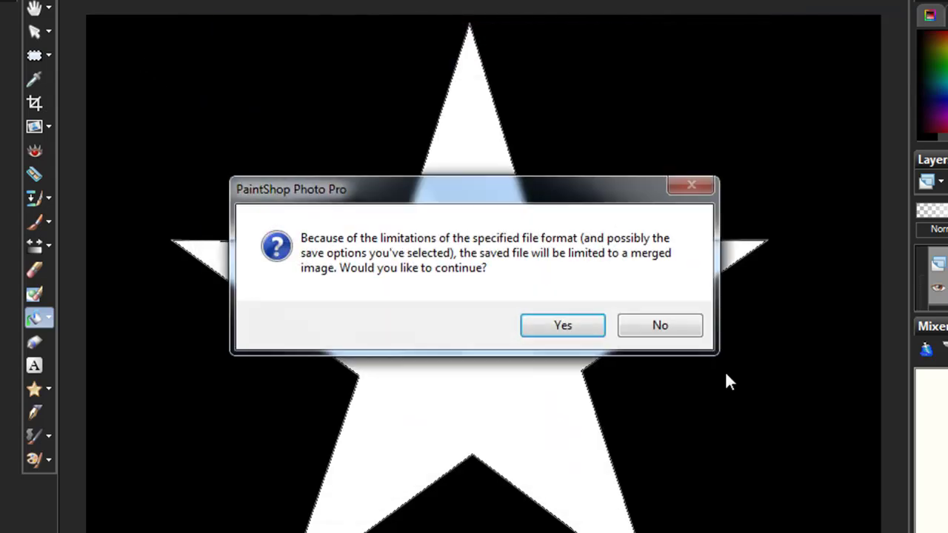
pyautogui.click(569, 320)
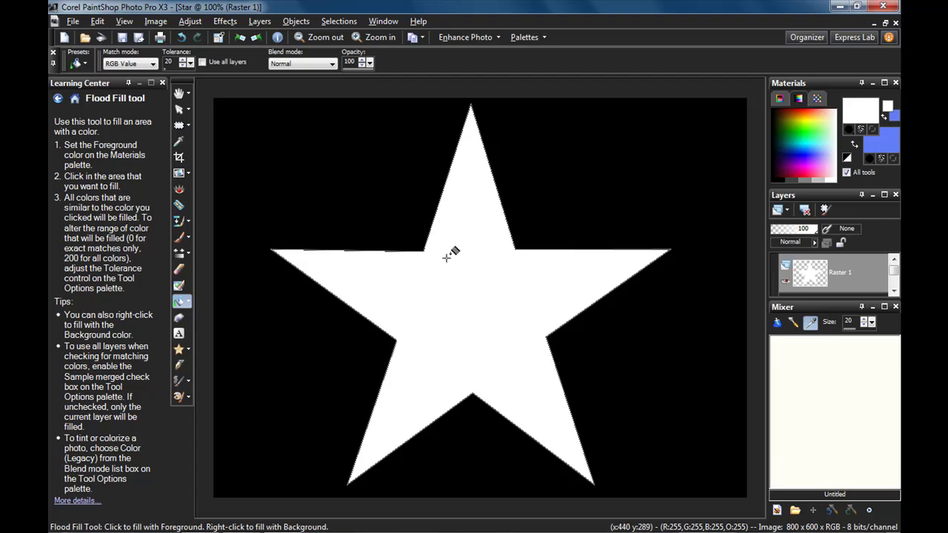
# - Delete the star, then paint broad white strokes across the canvas with the Oil Brush at size 80
pyautogui.click(178, 108)
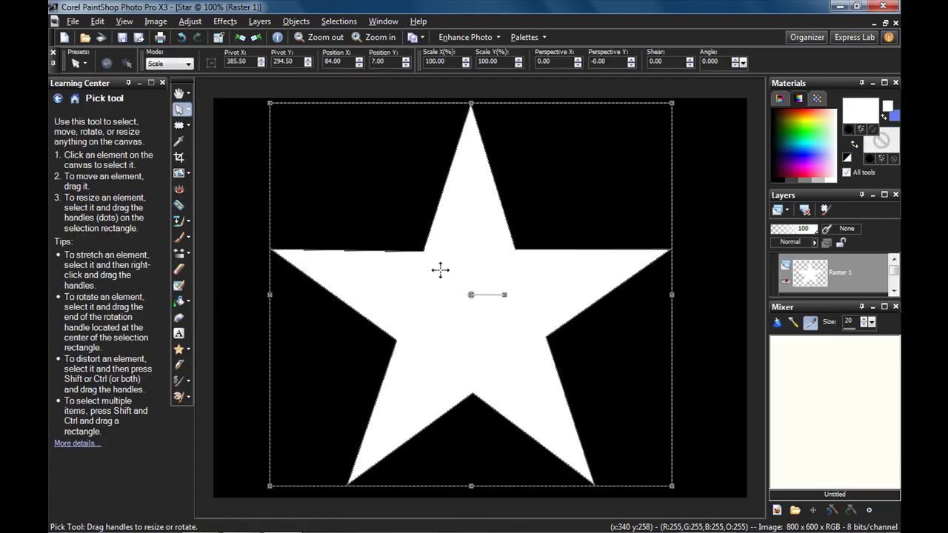
pyautogui.press('Delete')
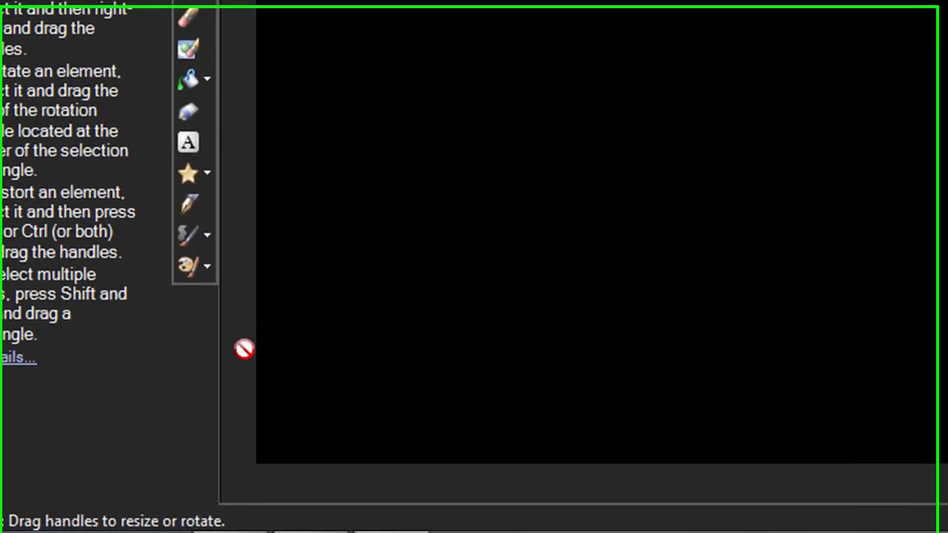
pyautogui.click(215, 259)
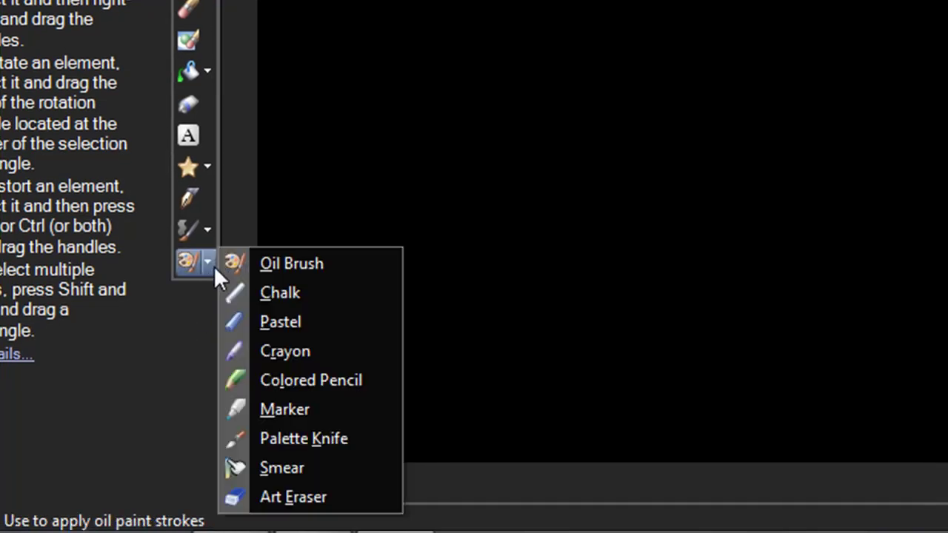
pyautogui.click(267, 265)
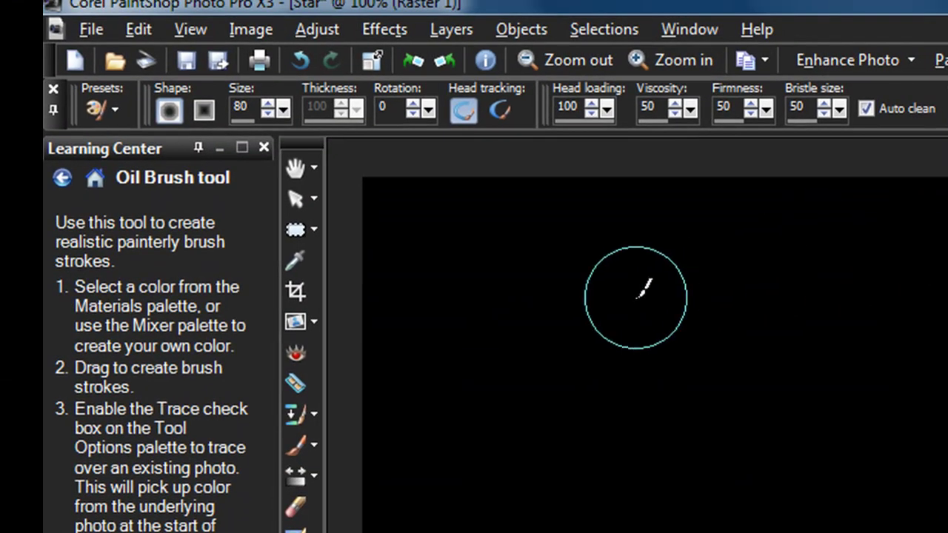
pyautogui.click(279, 111)
pyautogui.click(288, 111)
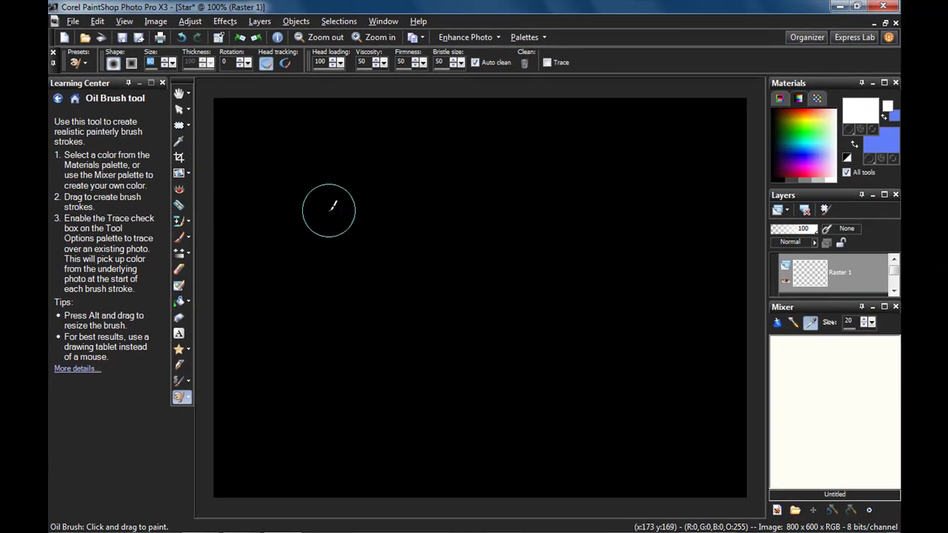
pyautogui.moveTo(314, 176)
pyautogui.mouseDown()
pyautogui.moveTo(631, 158)
pyautogui.moveTo(669, 182)
pyautogui.moveTo(646, 213)
pyautogui.moveTo(612, 219)
pyautogui.moveTo(405, 208)
pyautogui.moveTo(326, 227)
pyautogui.moveTo(350, 217)
pyautogui.mouseUp()
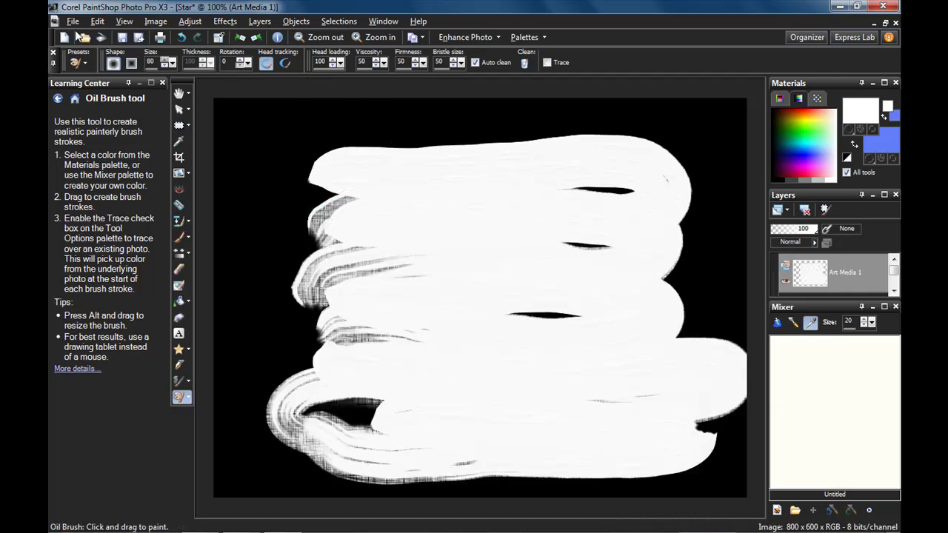
# - Save the brush-stroke image to the Desktop as Paint.bmp, saved as a merged image
pyautogui.click(73, 22)
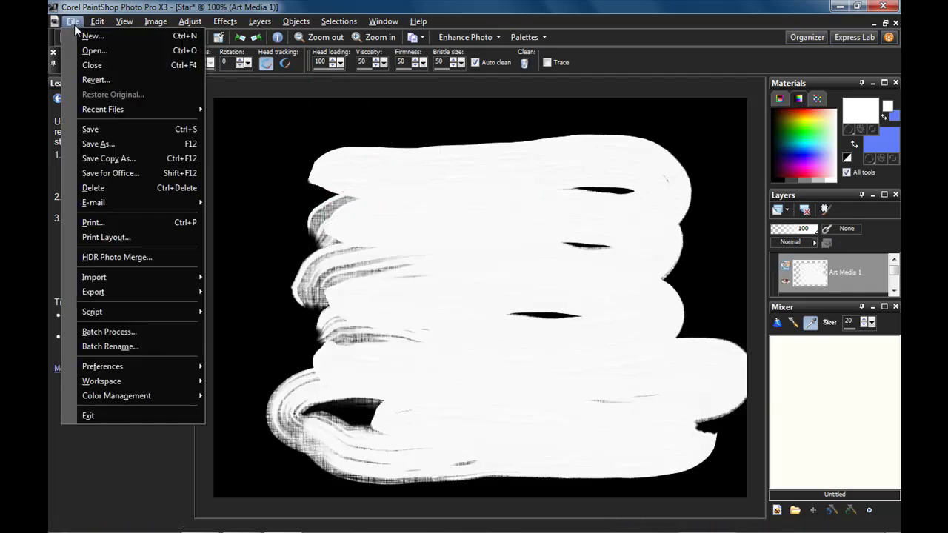
pyautogui.click(100, 151)
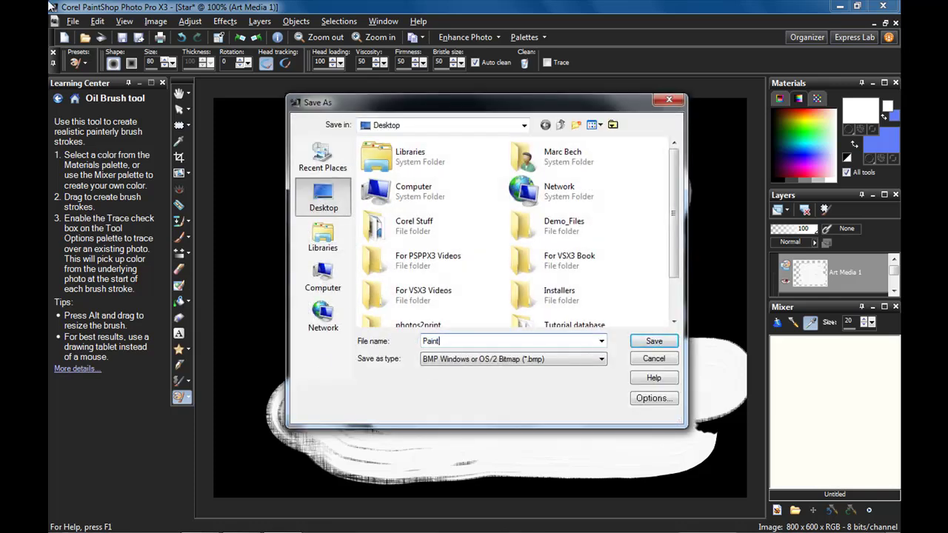
pyautogui.click(638, 344)
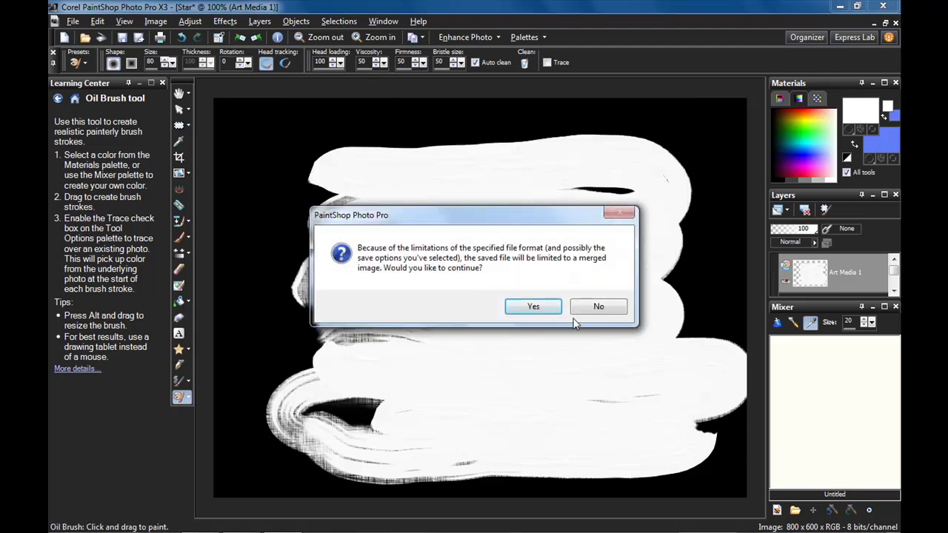
pyautogui.click(533, 306)
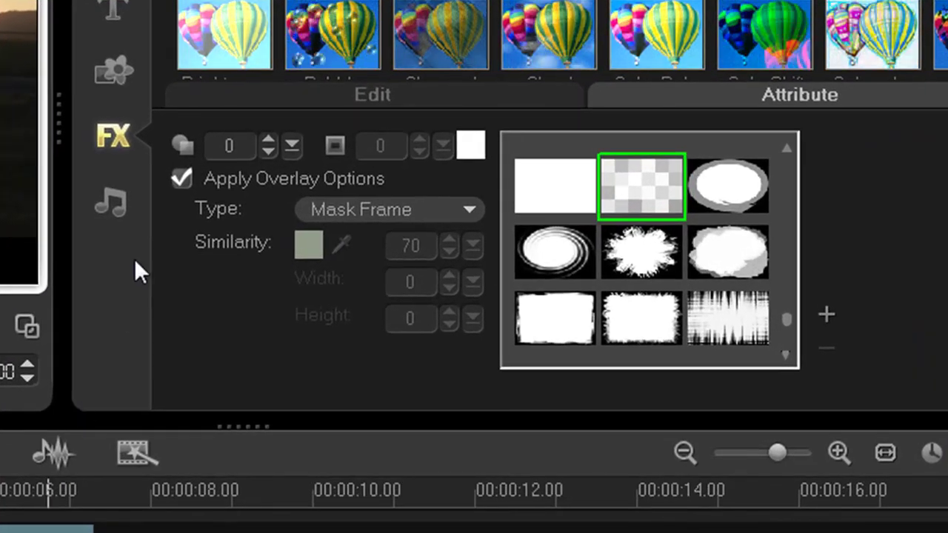
pyautogui.click(683, 98)
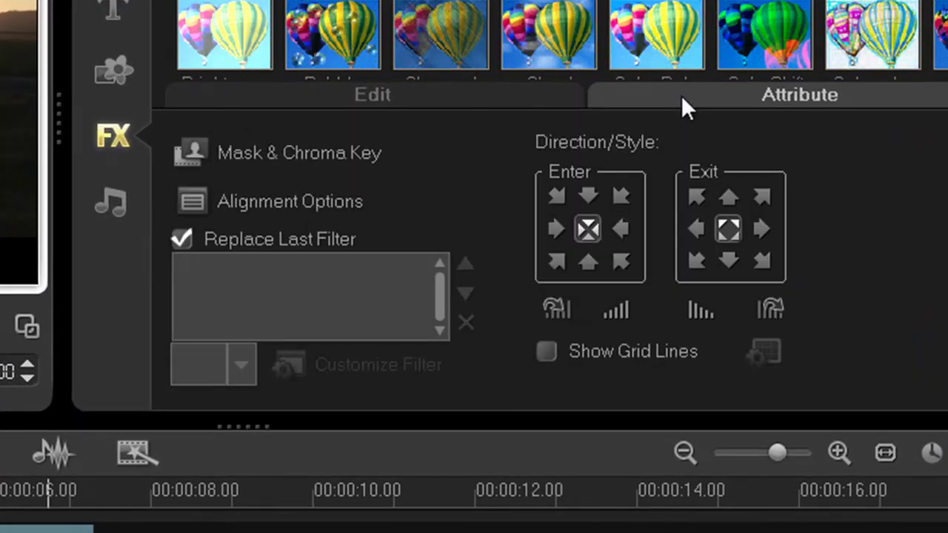
pyautogui.click(268, 154)
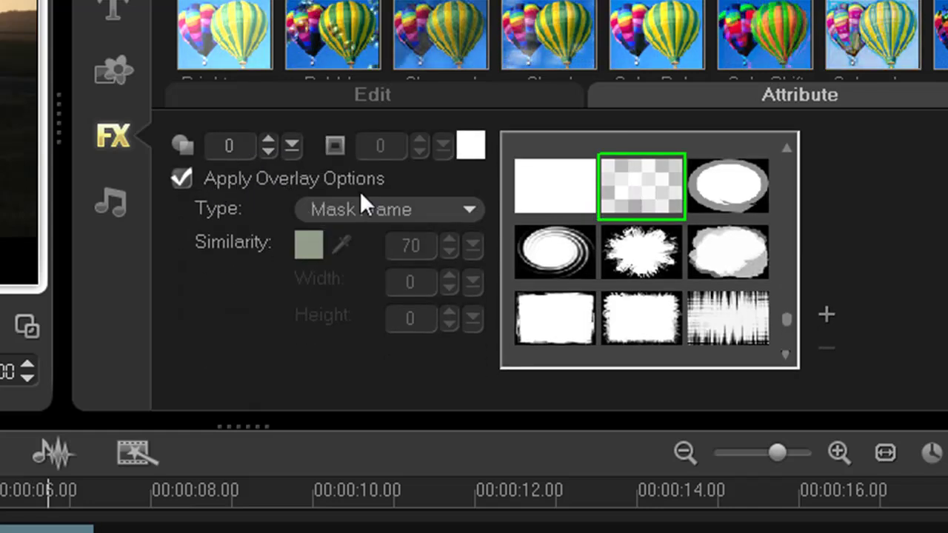
pyautogui.click(472, 210)
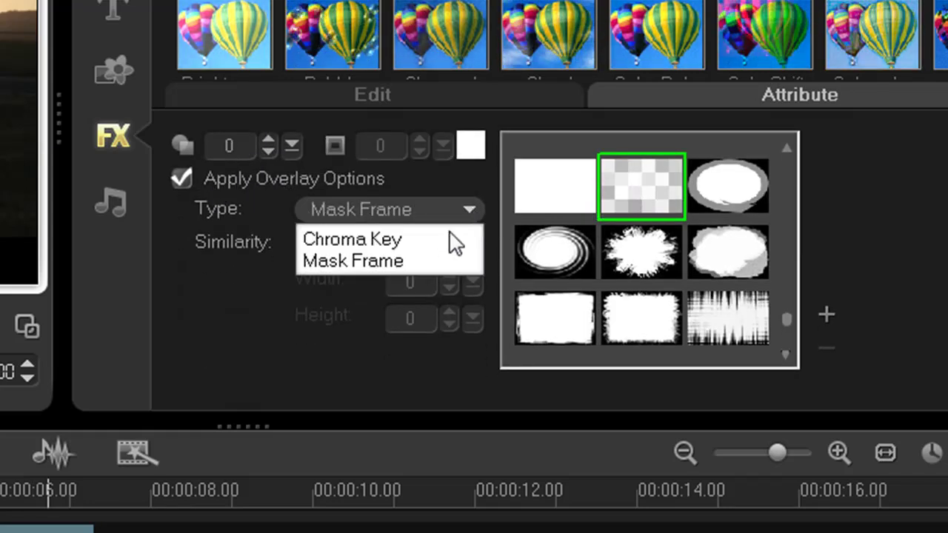
pyautogui.click(439, 260)
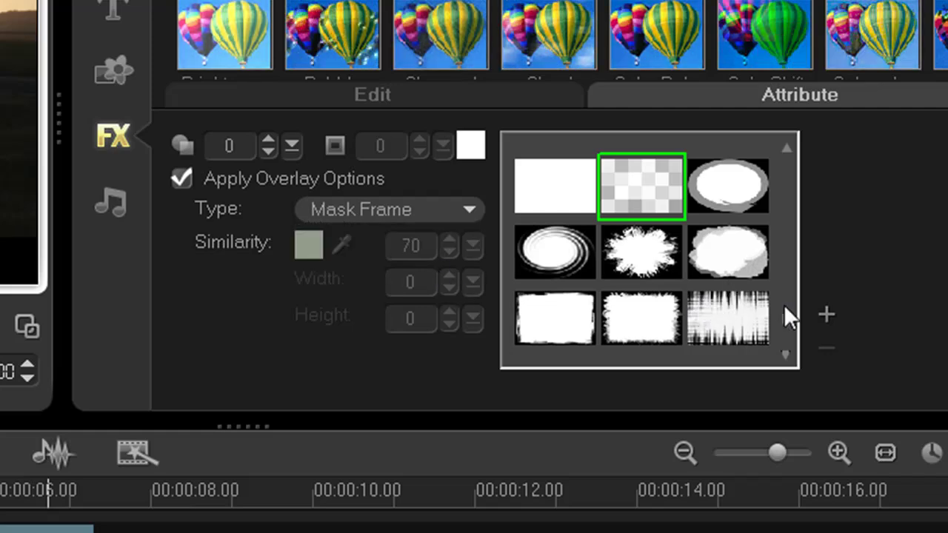
pyautogui.scroll(1, 784, 309)
pyautogui.scroll(2, 784, 237)
pyautogui.scroll(6, 788, 222)
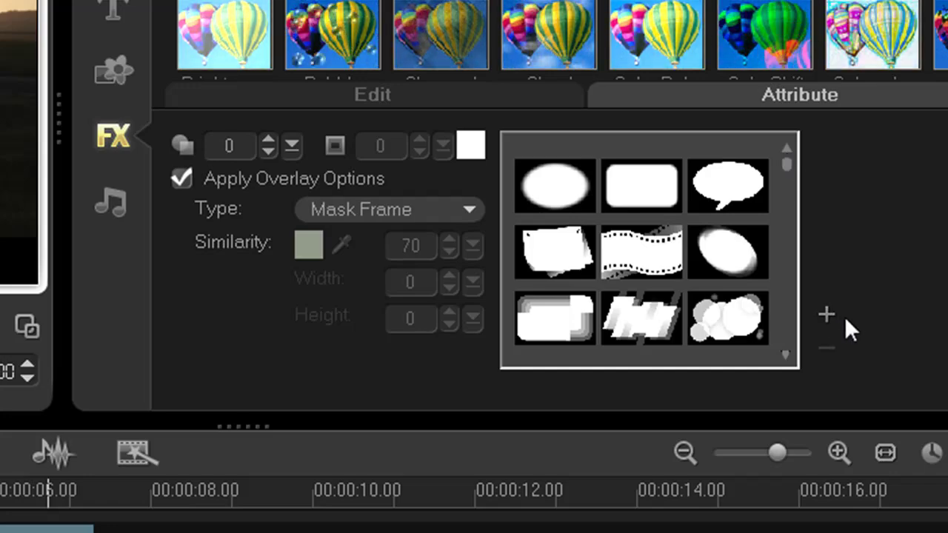
# - Add Star.bmp from the Desktop as a custom mask frame, accepting the 8-bit conversion
pyautogui.click(828, 314)
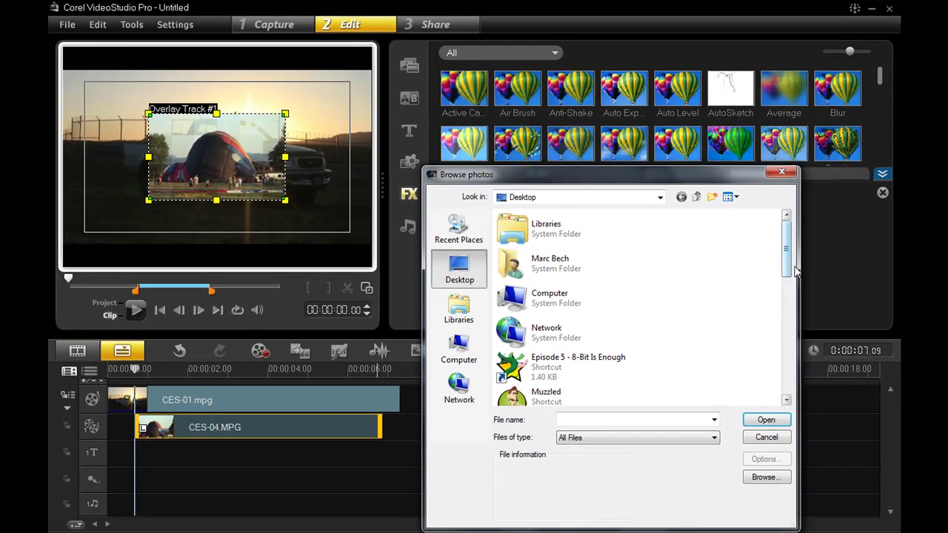
pyautogui.moveTo(787, 259); pyautogui.dragTo(774, 415)
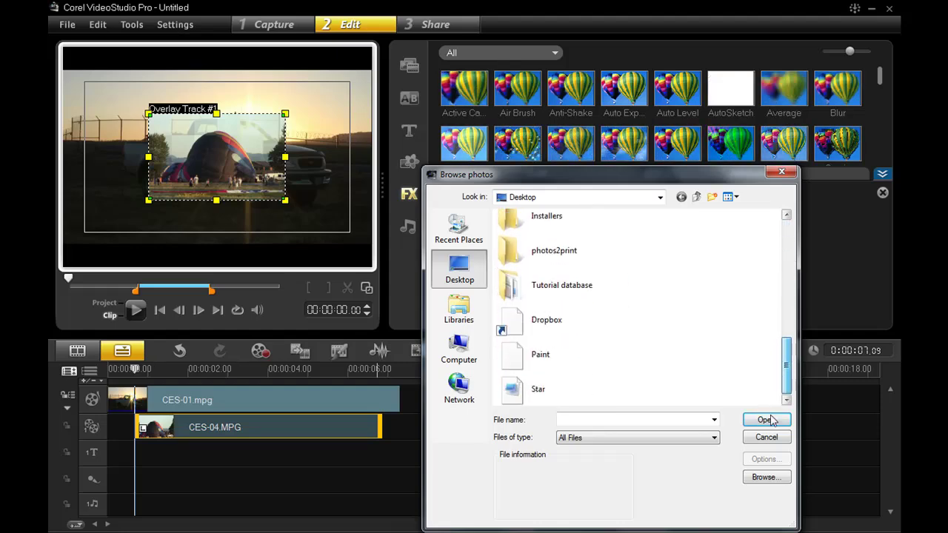
pyautogui.click(570, 383)
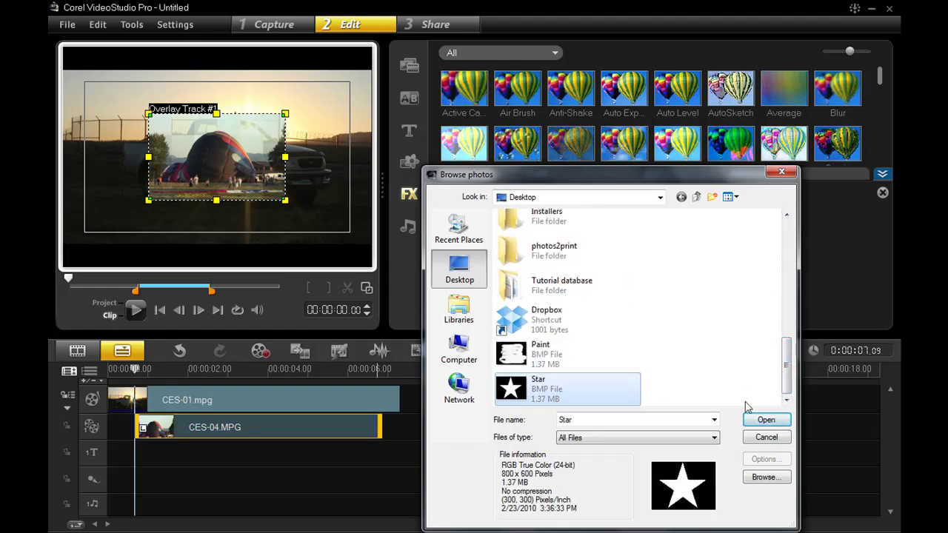
pyautogui.click(765, 420)
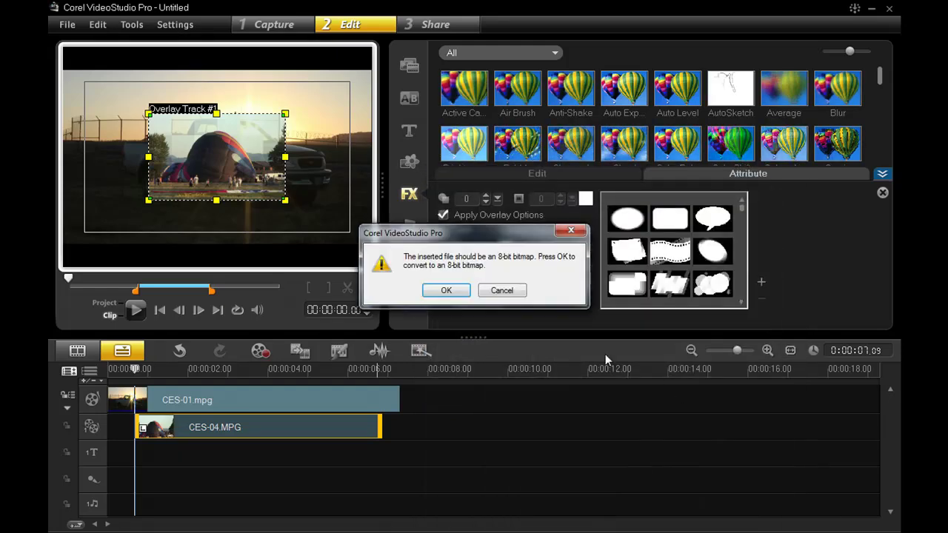
pyautogui.click(448, 291)
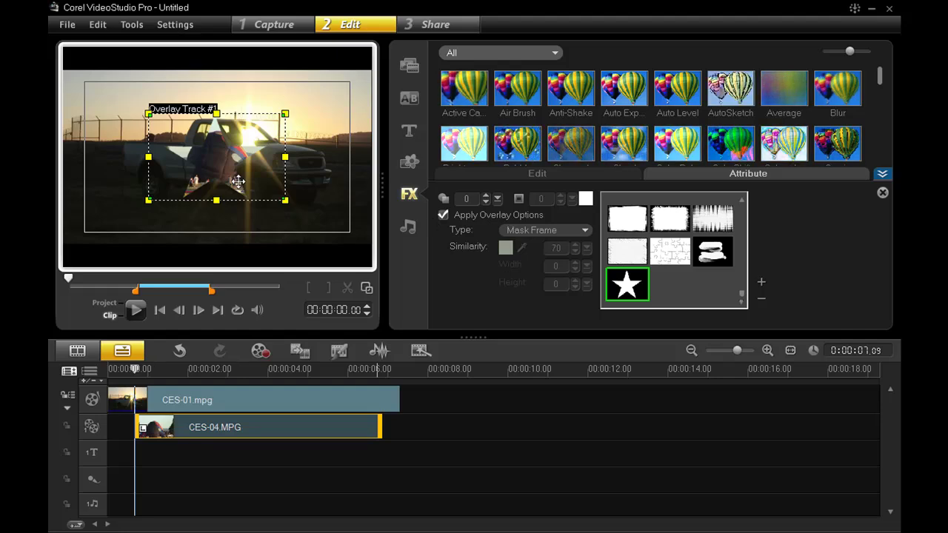
# - Add Paint.bmp from the Desktop as an 8-bit mask frame, then enlarge the overlay in the preview
pyautogui.click(762, 286)
pyautogui.moveTo(785, 272); pyautogui.dragTo(785, 389)
pyautogui.click(555, 355)
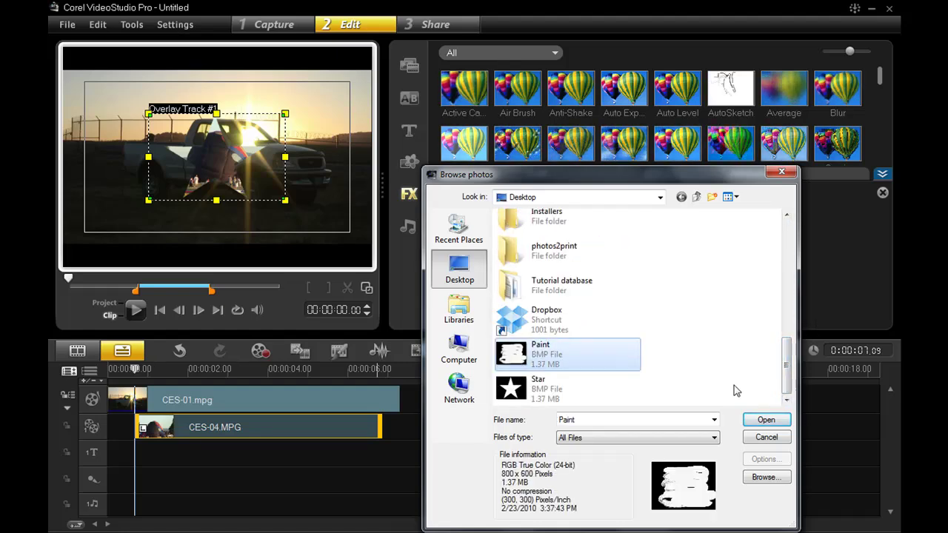
pyautogui.click(766, 420)
pyautogui.click(465, 293)
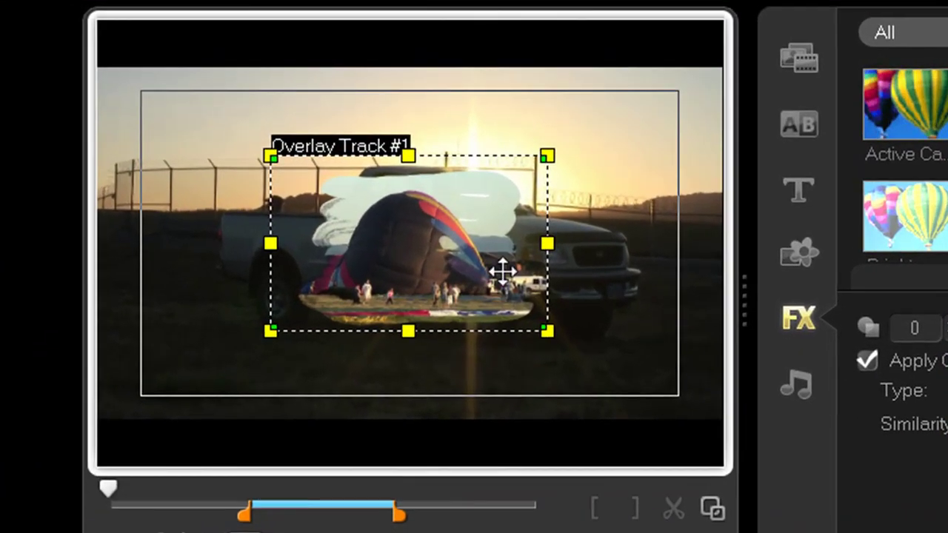
pyautogui.click(267, 154)
pyautogui.moveTo(272, 157); pyautogui.dragTo(213, 123)
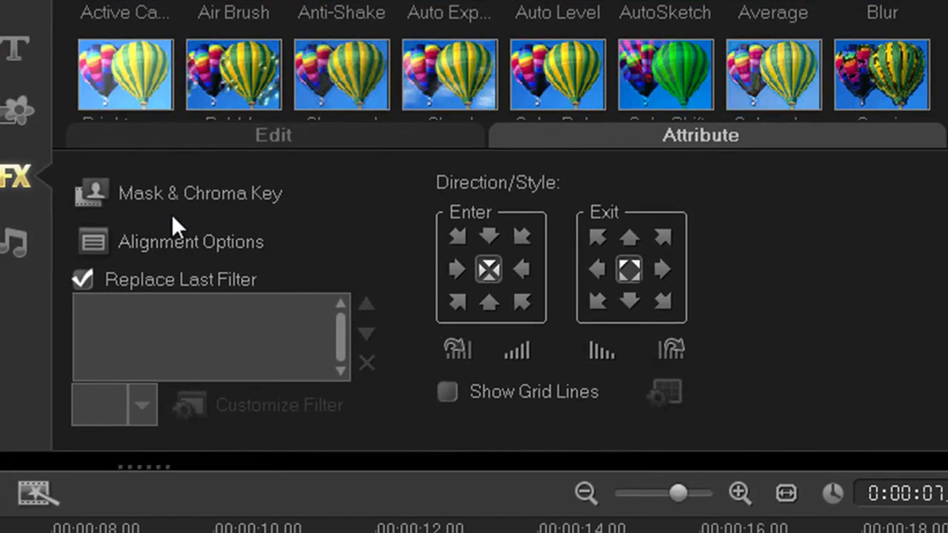
# - Reopen Mask & Chroma Key to show the star and brush-stroke masks in the gallery
pyautogui.click(200, 187)
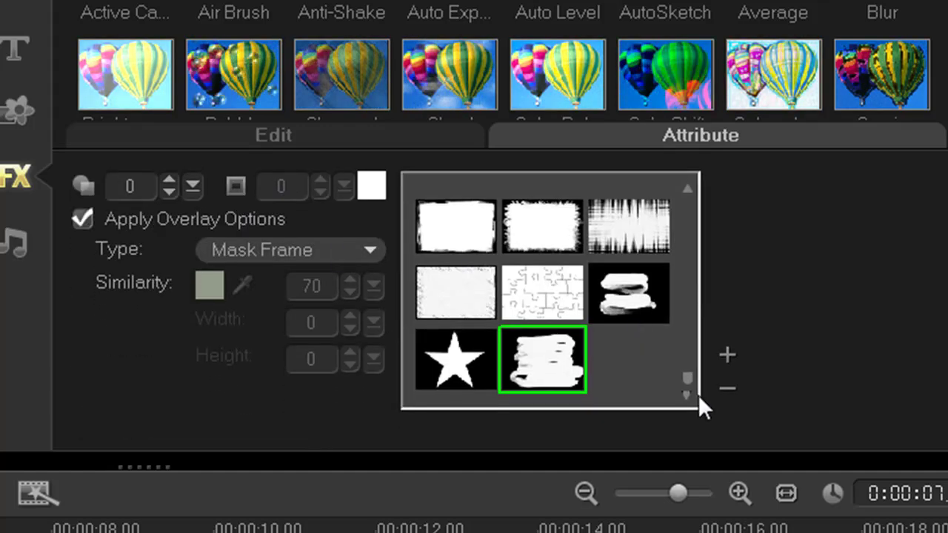